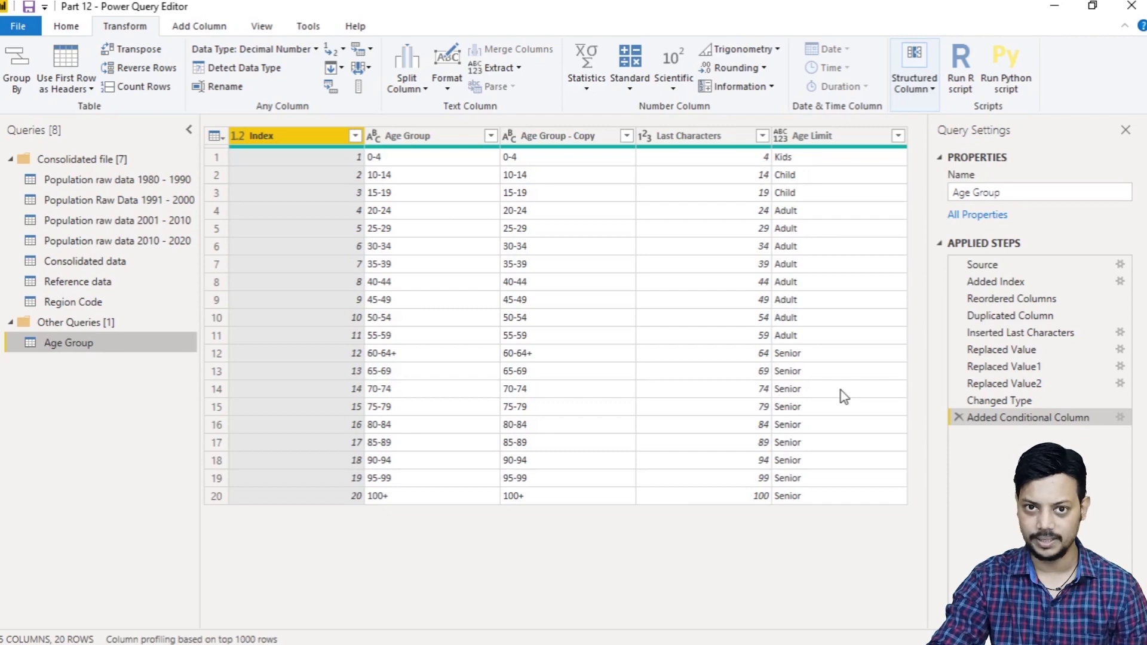
Open the Consolidated data query from the Queries pane
click(116, 268)
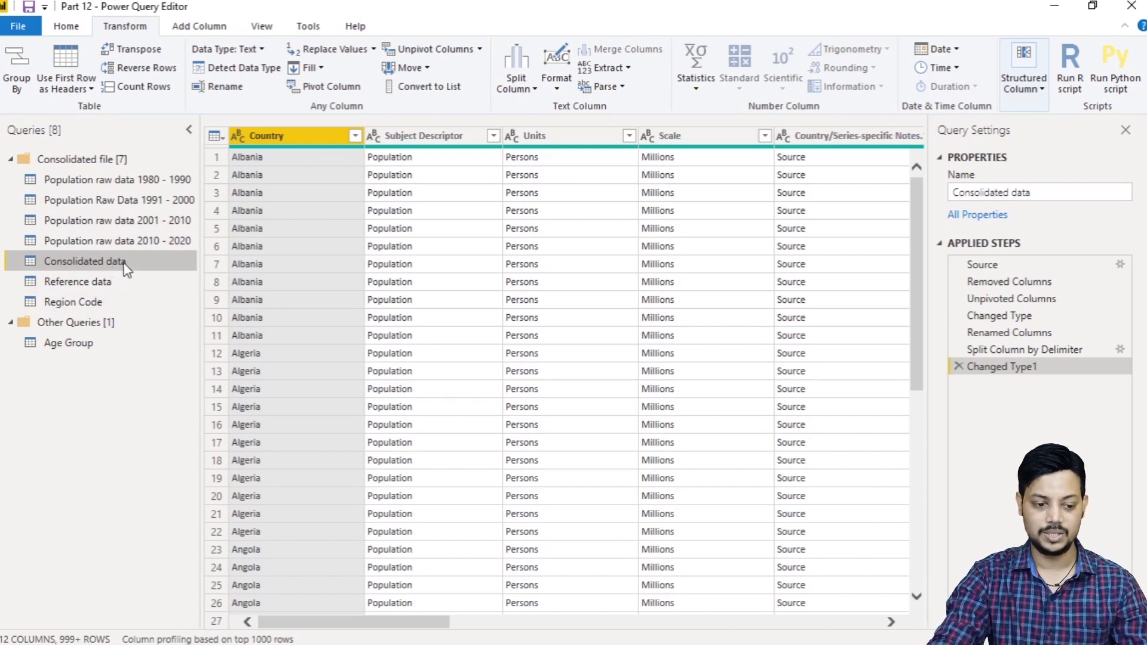
Scroll to the Total Hours column, select it, and bring up the Standard arithmetic operations
drag(418, 622, 860, 621)
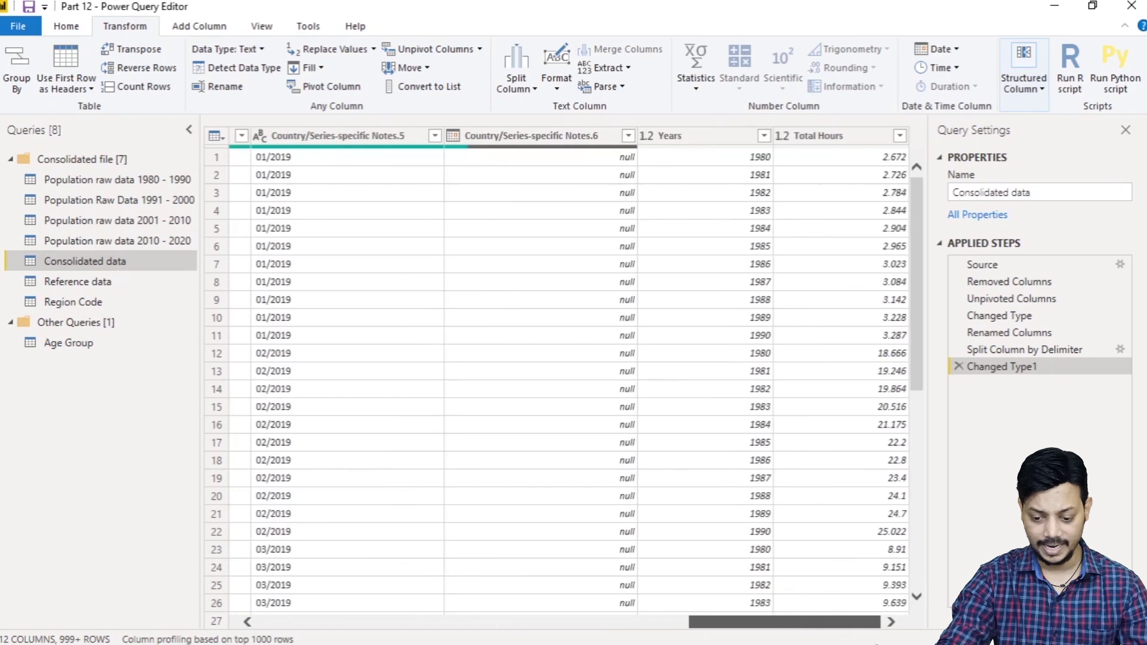
click(849, 136)
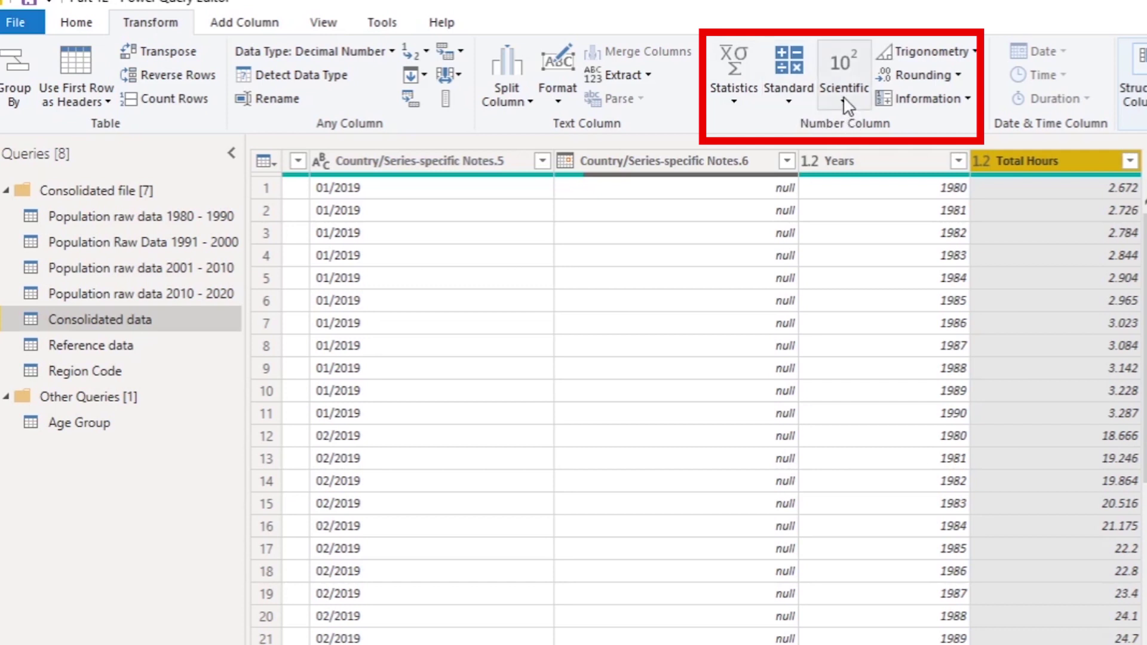
click(792, 110)
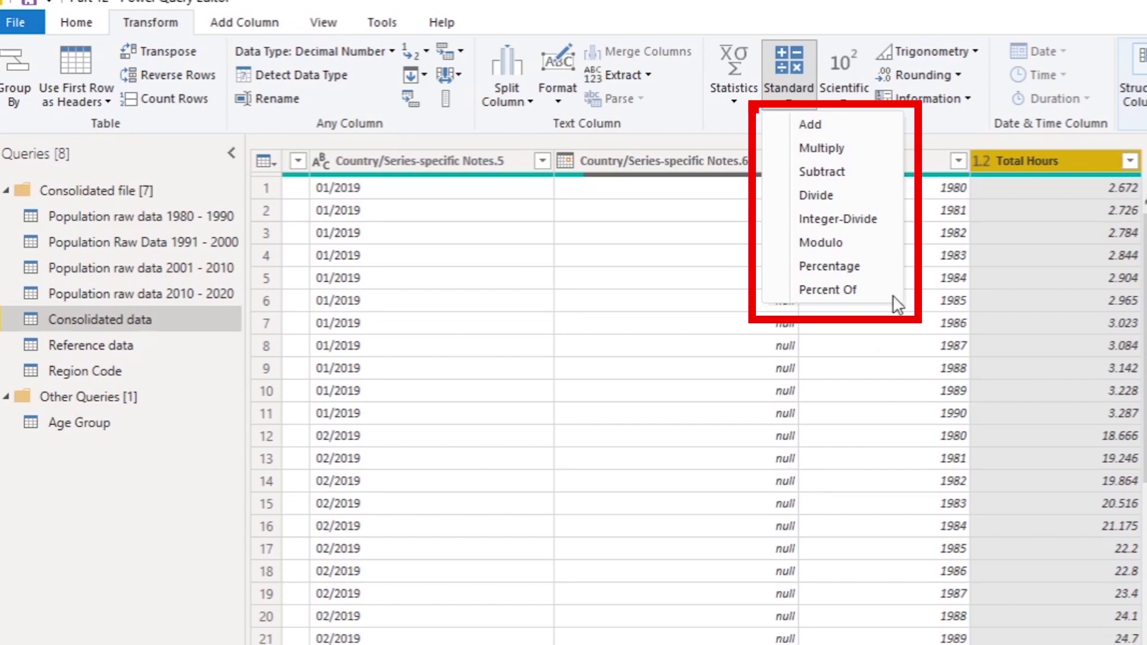
Multiply every Total Hours value by 1000 using Standard > Multiply
click(859, 154)
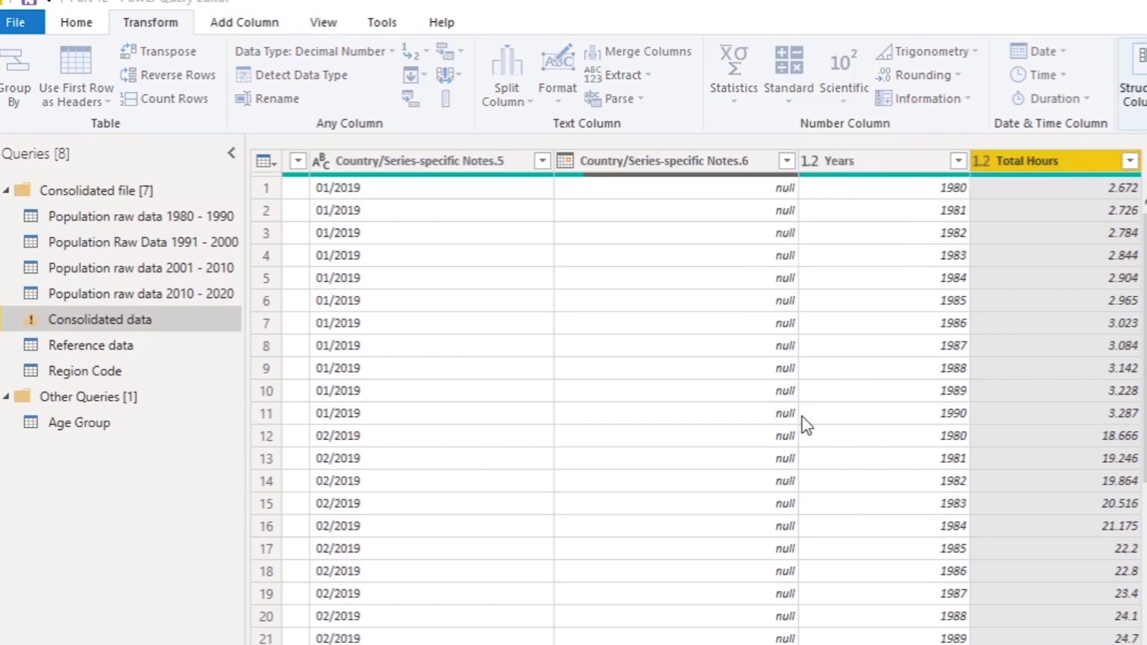
click(529, 411)
text(1)
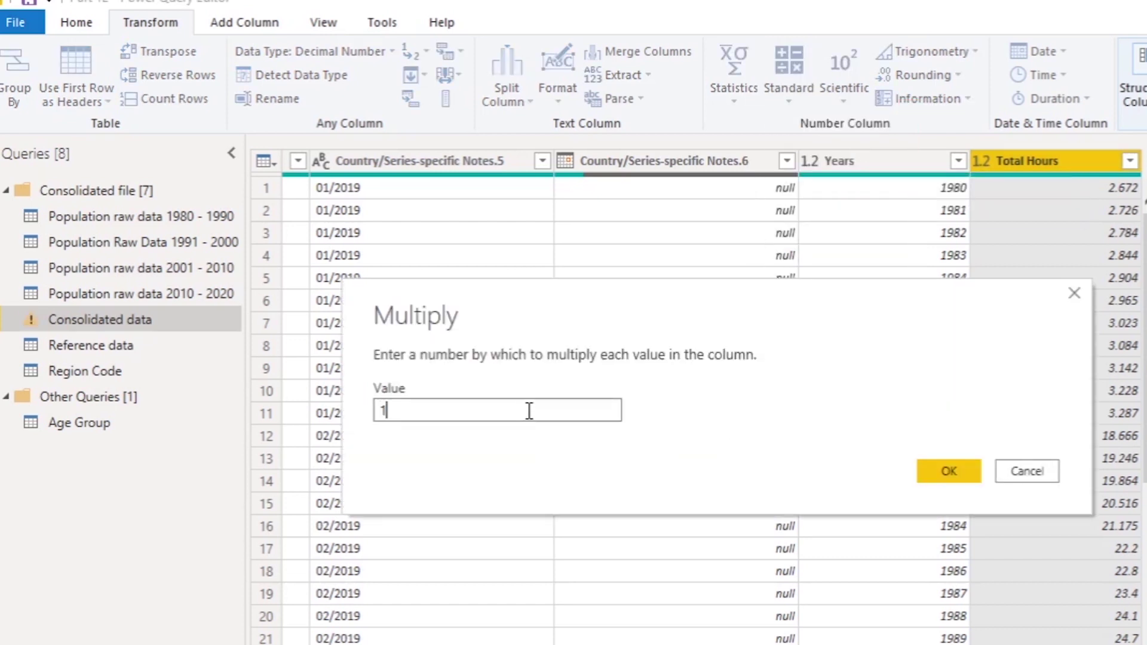
text(000)
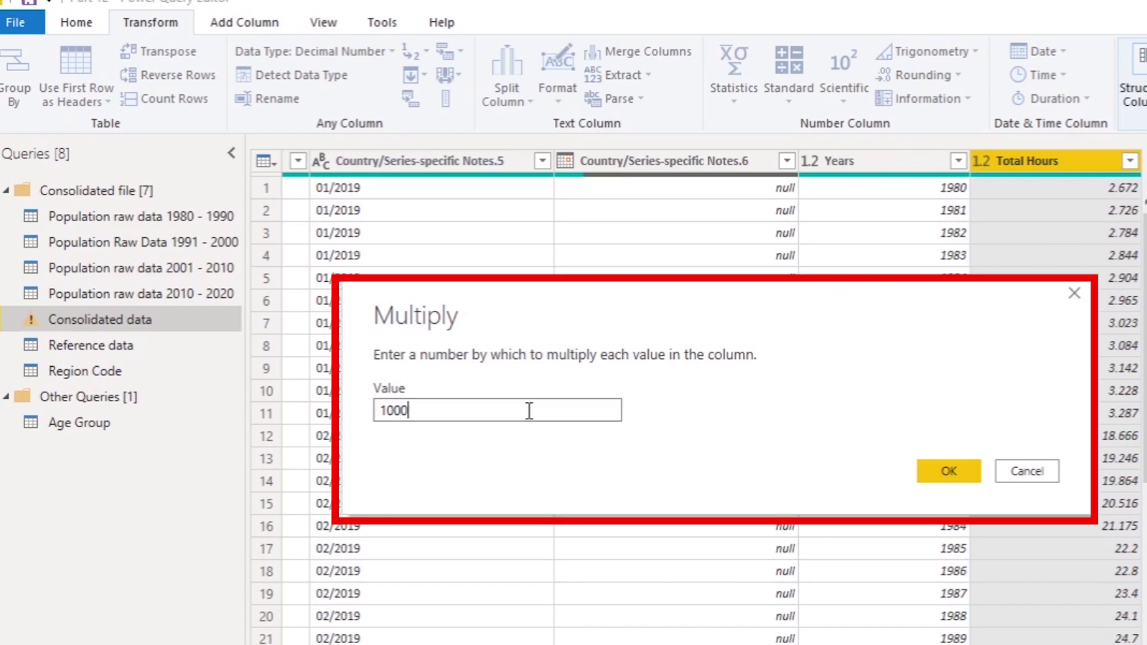
click(954, 475)
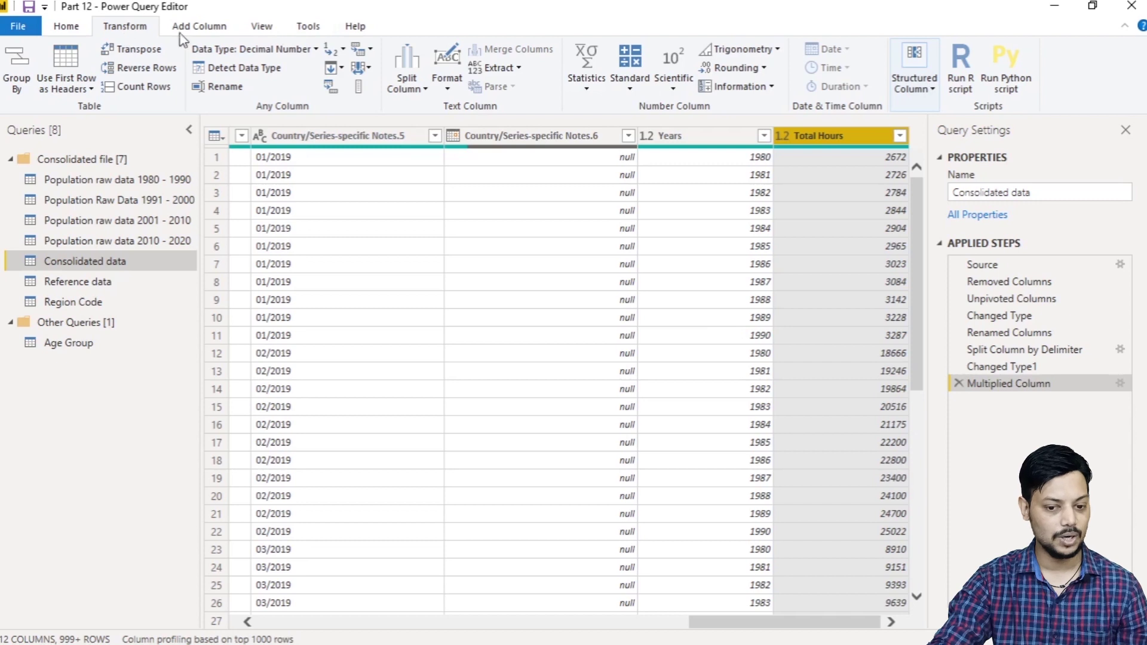
Subtract 500 from every Total Hours value with Standard > Subtract
click(629, 90)
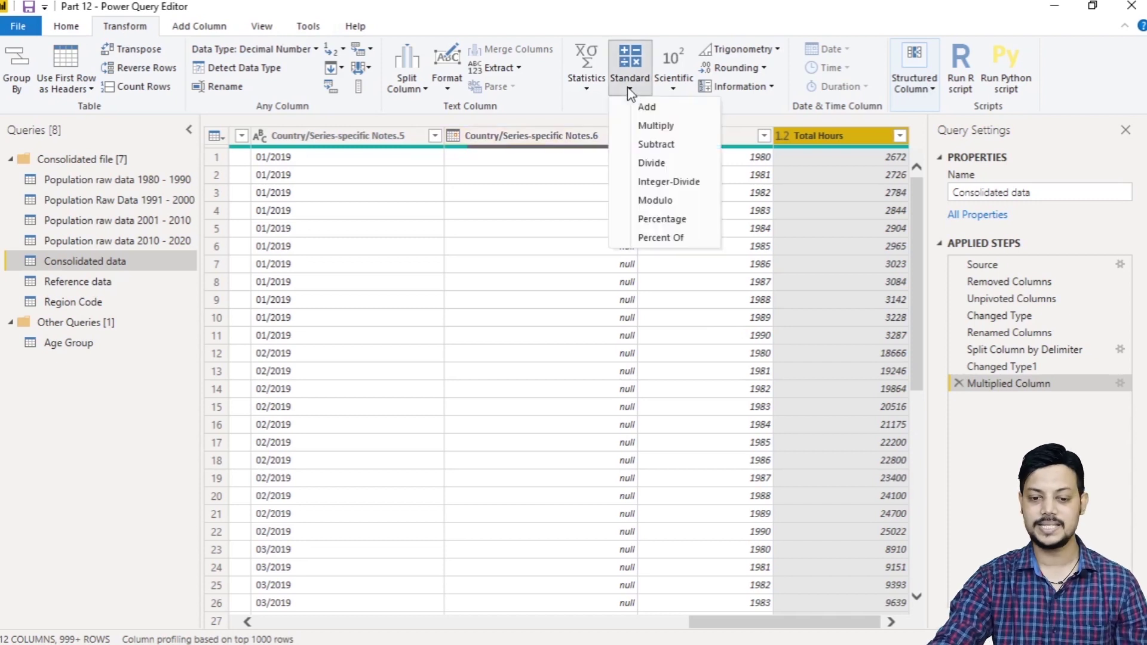
click(656, 145)
text(500)
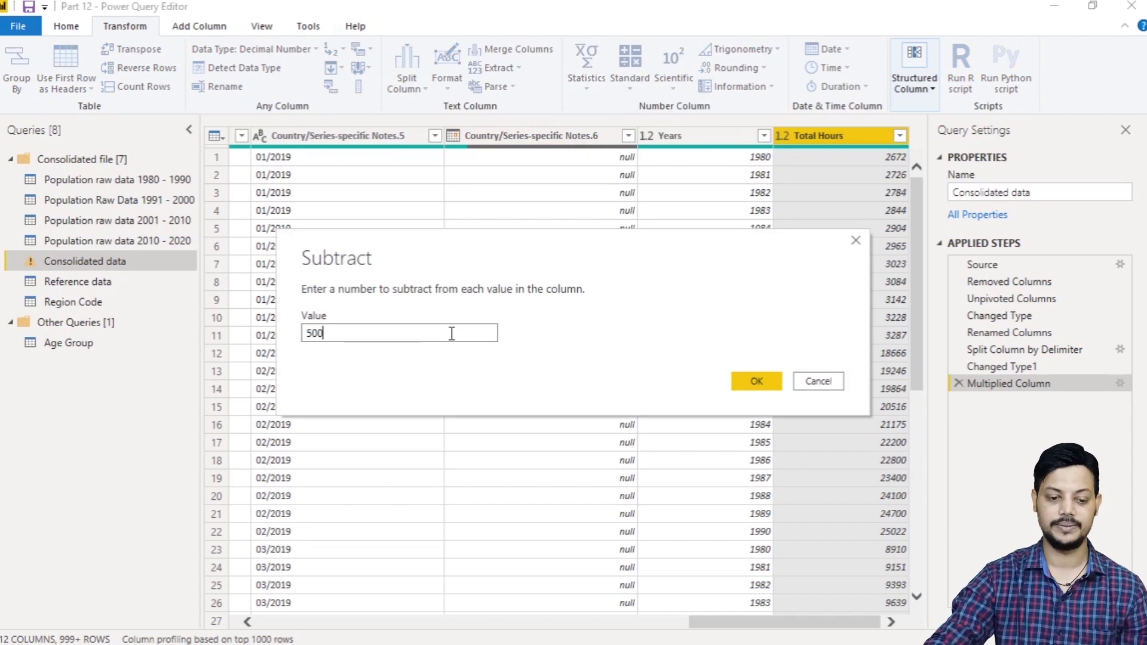
click(756, 382)
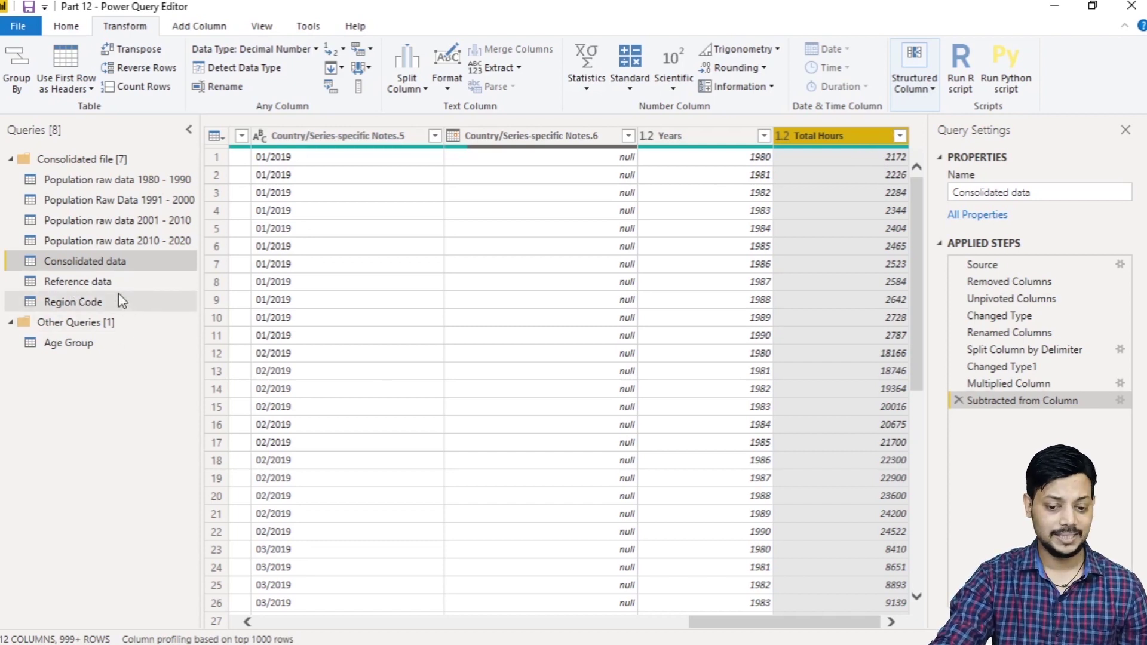
click(66, 27)
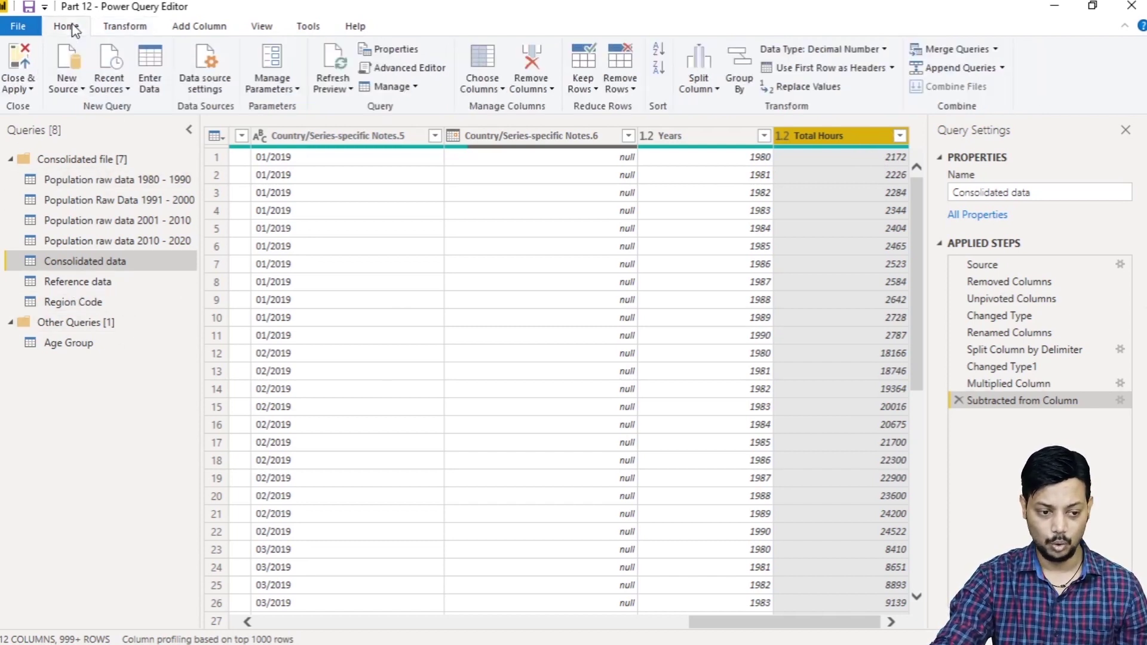
Close & Apply the query changes and return to the report page
click(30, 90)
click(36, 104)
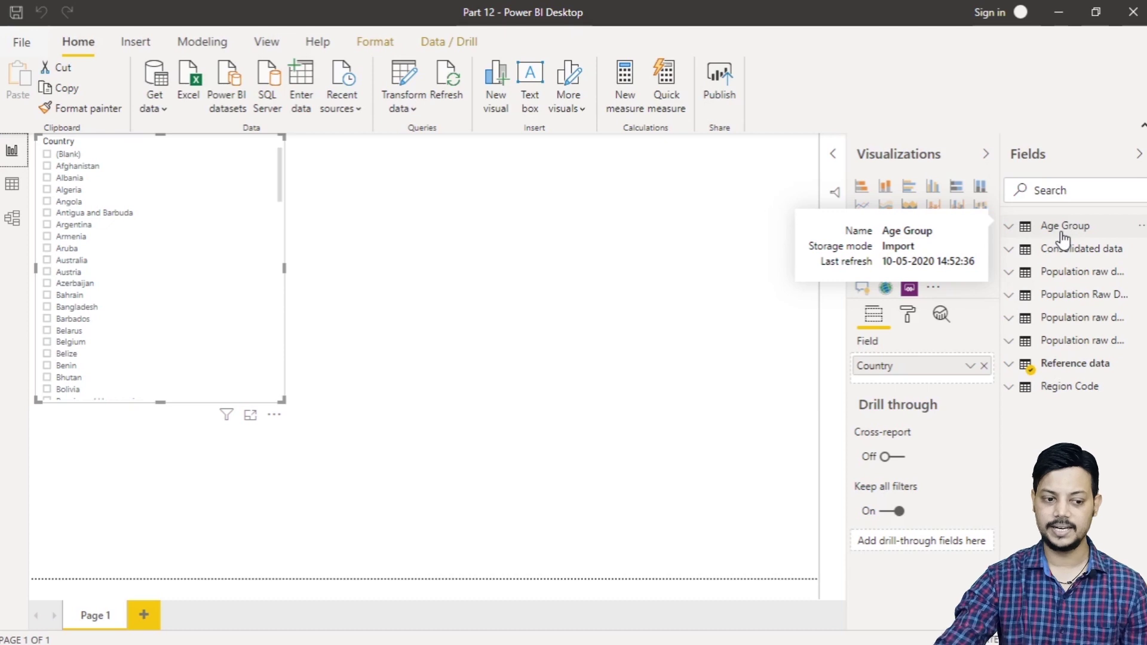
In Data view, hide the Age Group table from report view
click(14, 185)
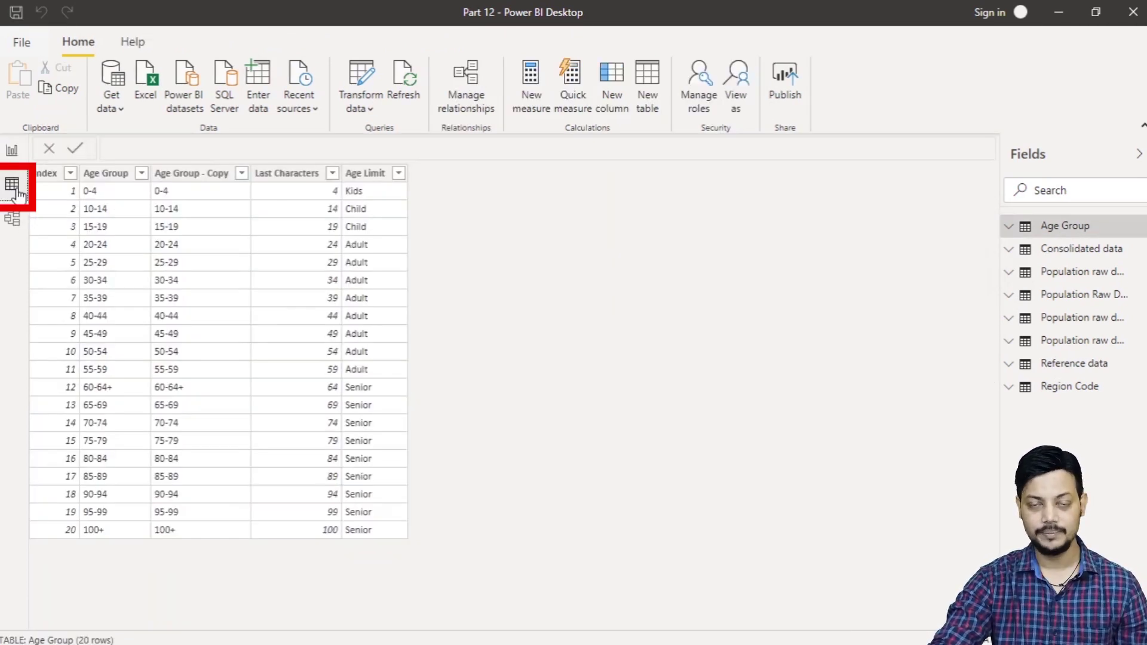
mouse_move(1140, 123)
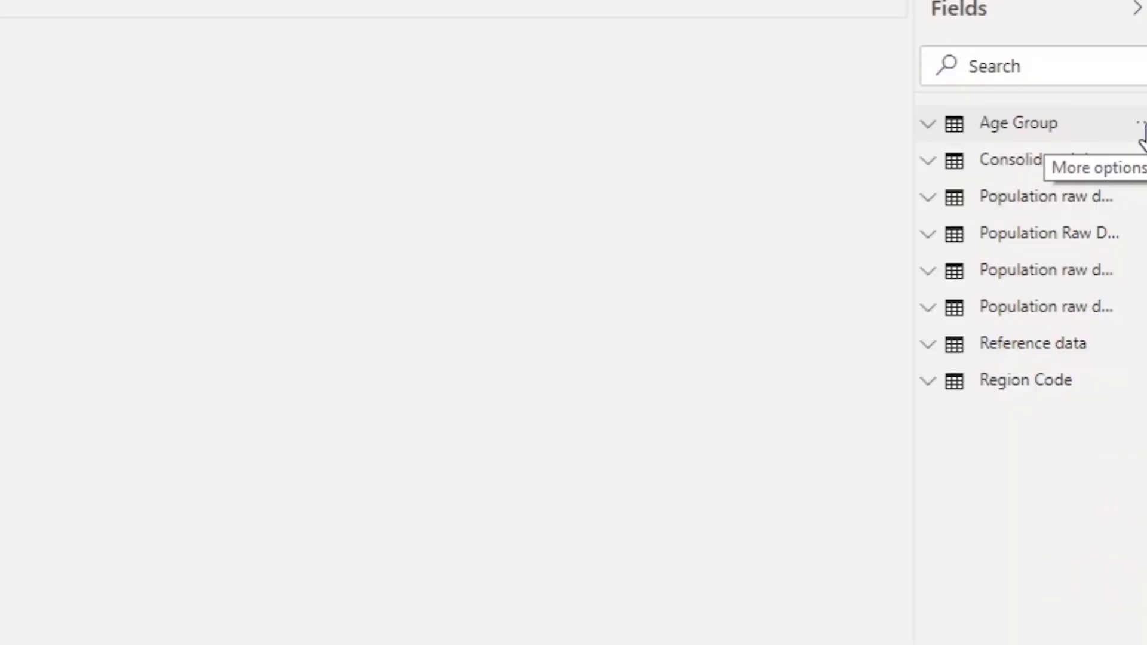
click(1140, 125)
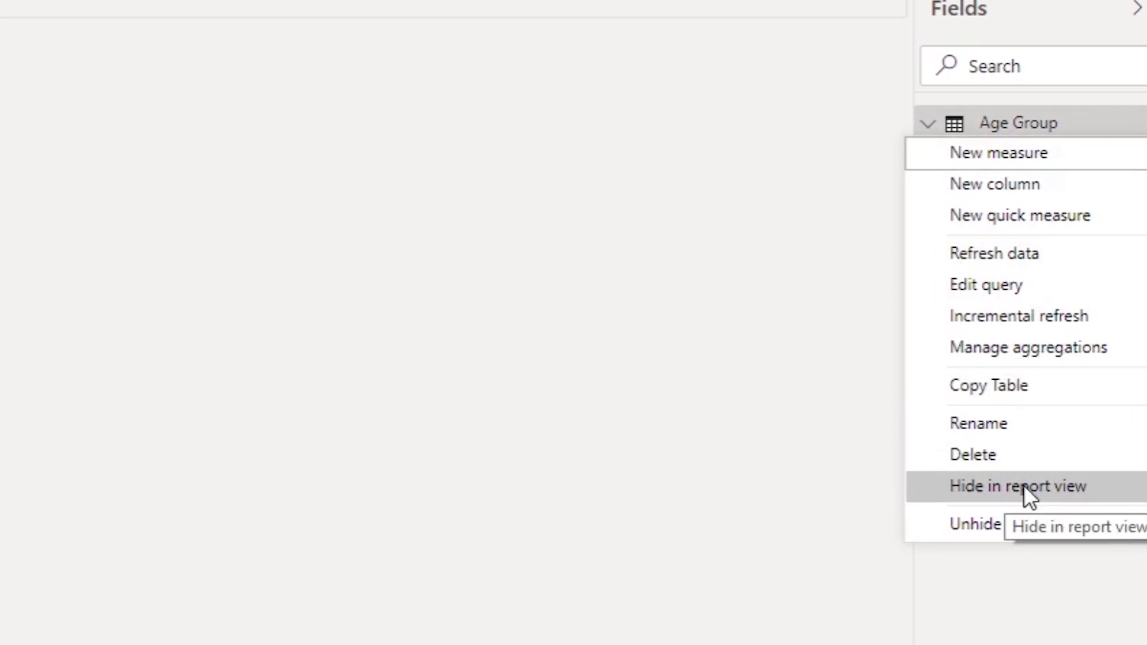
click(1024, 490)
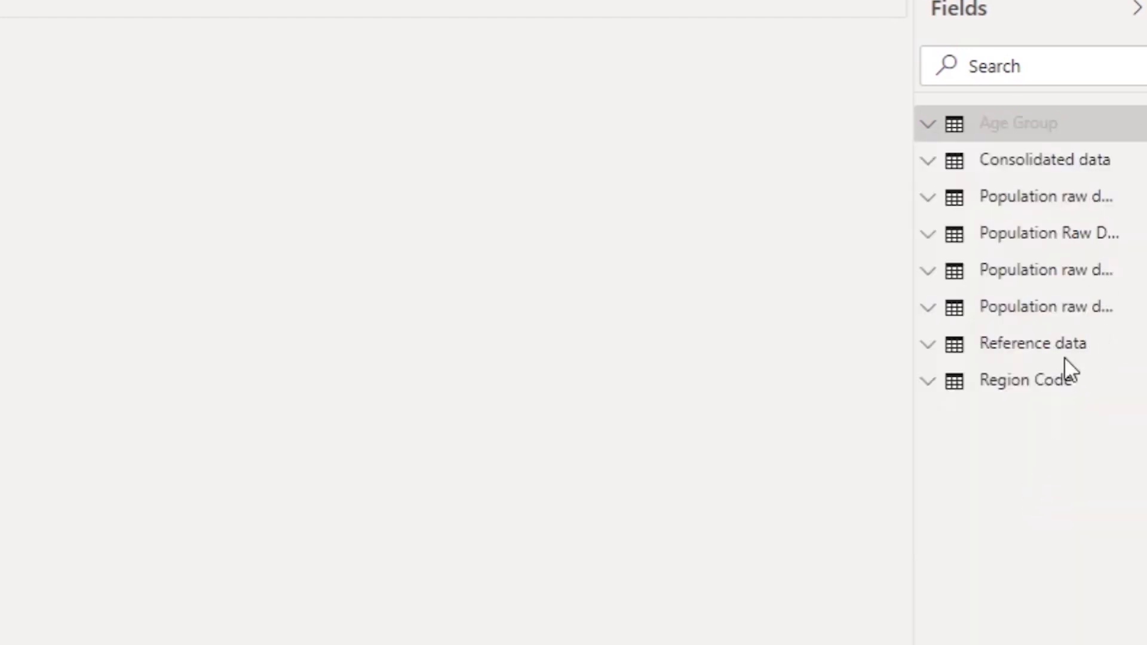
mouse_move(1026, 380)
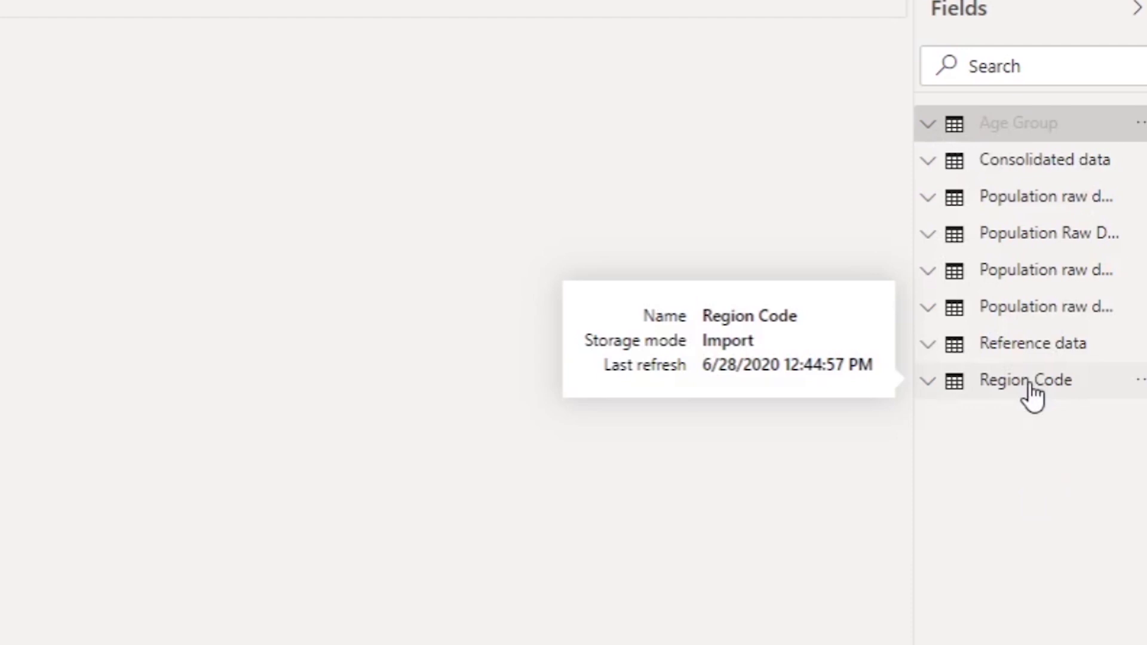
Hide all four population raw data tables from report view
click(1142, 197)
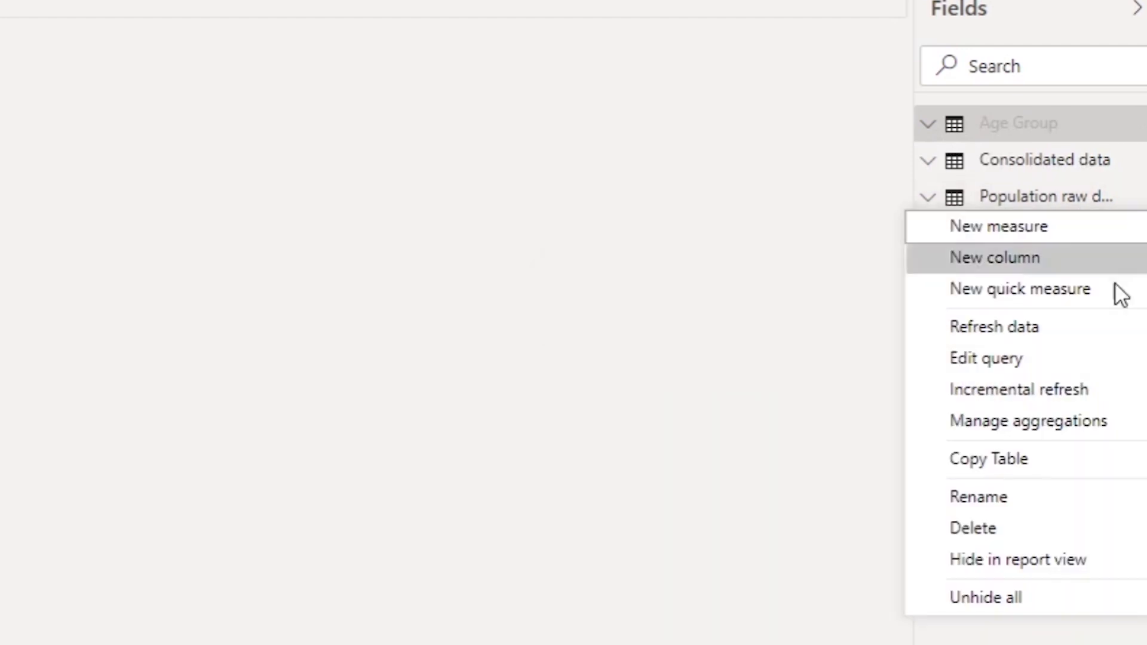
click(1042, 559)
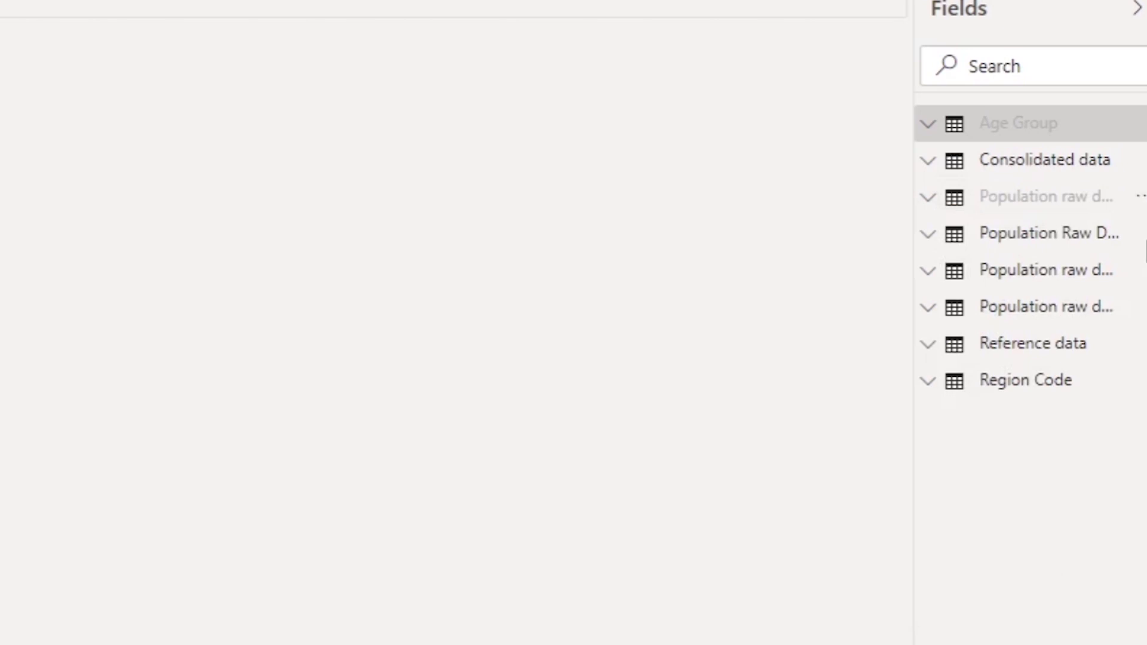
click(1141, 233)
click(1021, 595)
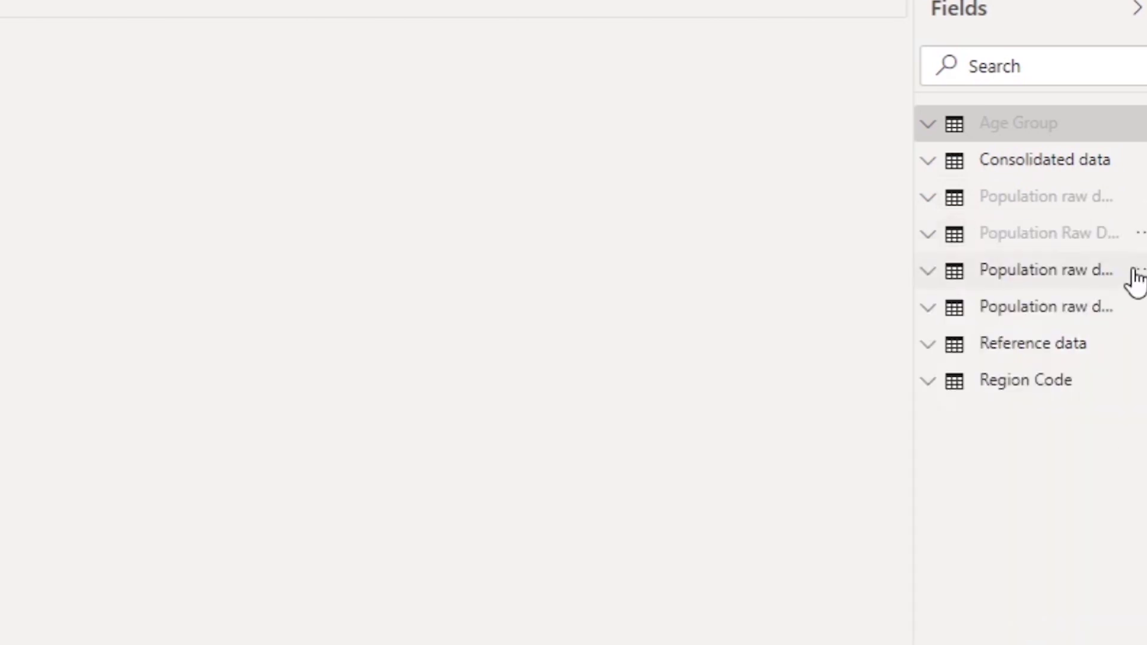
click(1135, 275)
click(1063, 631)
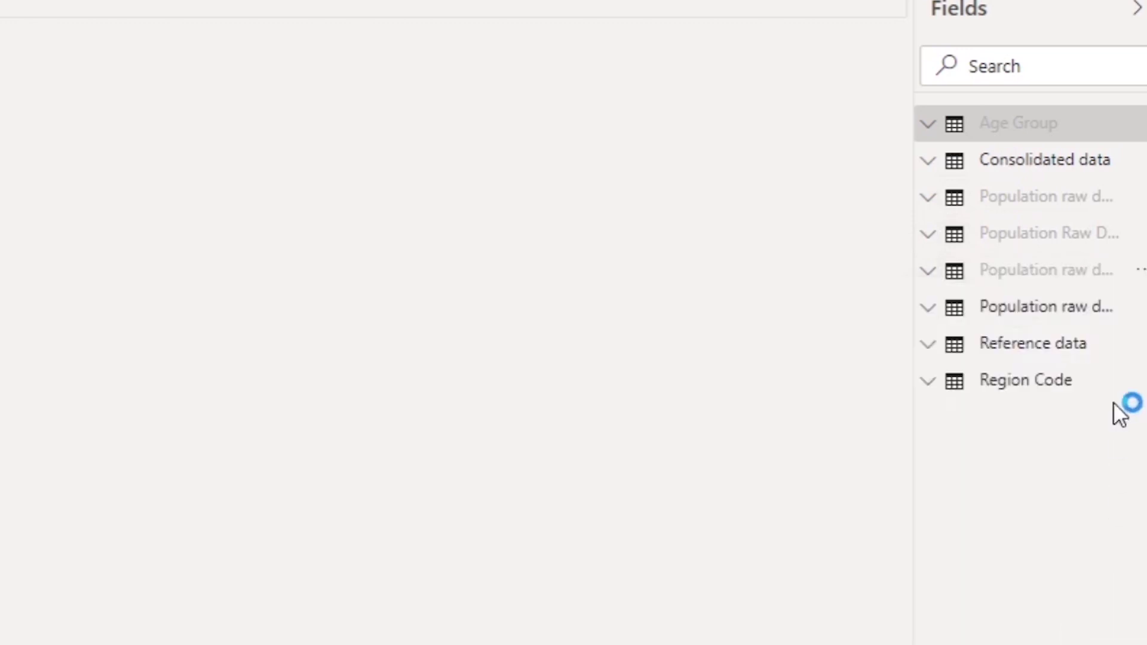
click(1137, 308)
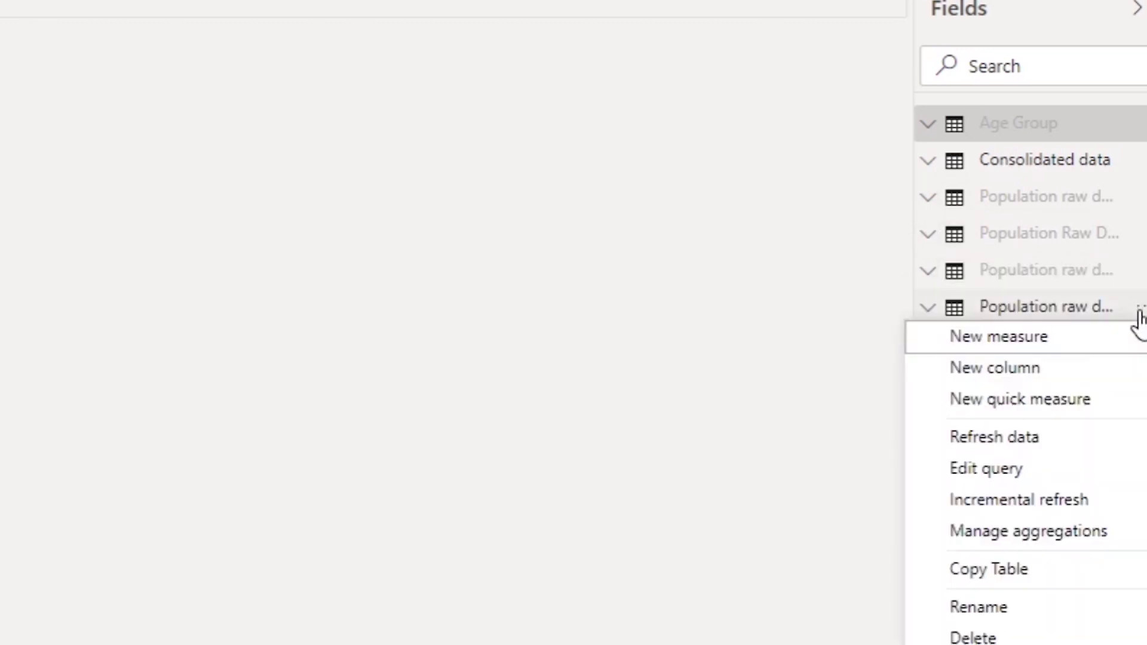
click(1062, 642)
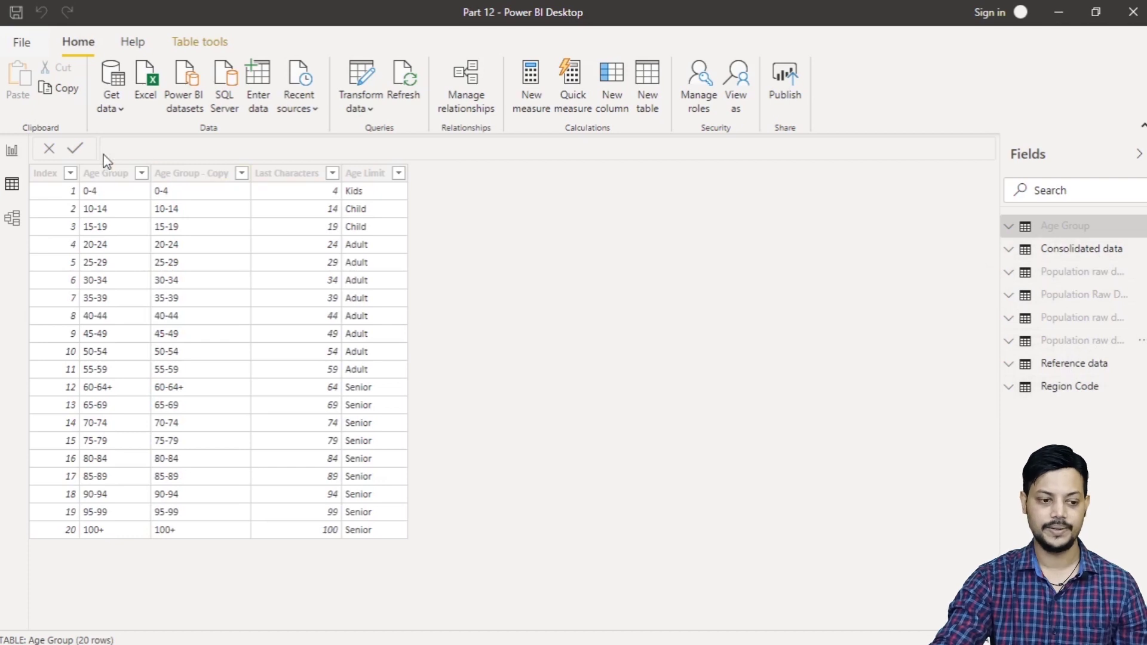
click(12, 153)
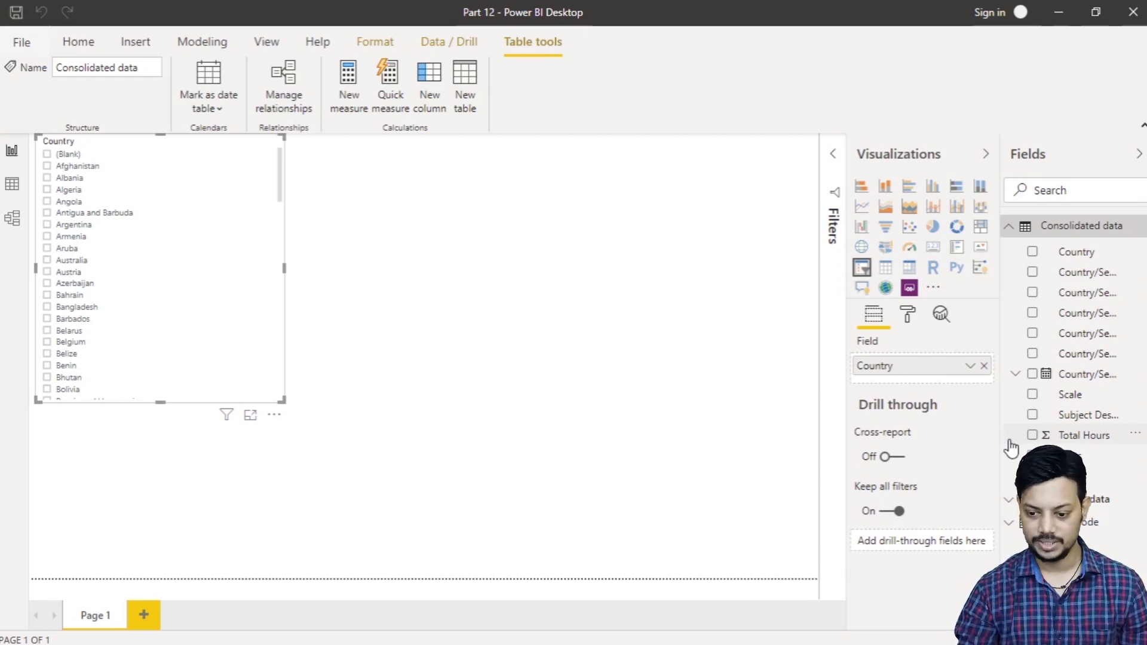
click(1010, 229)
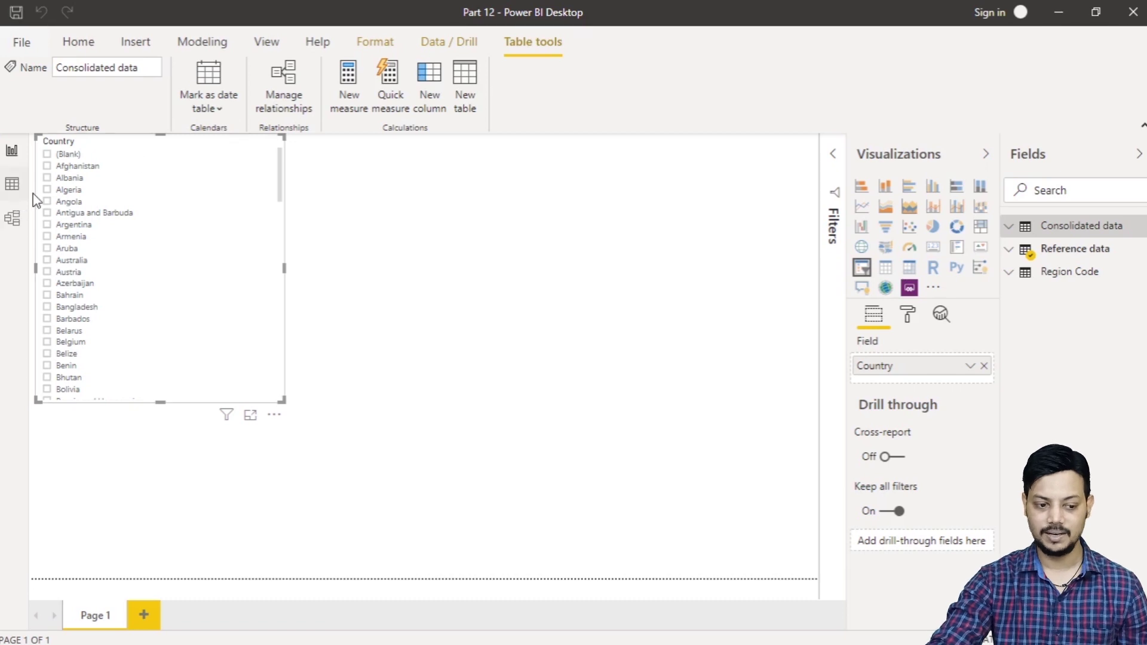
click(16, 188)
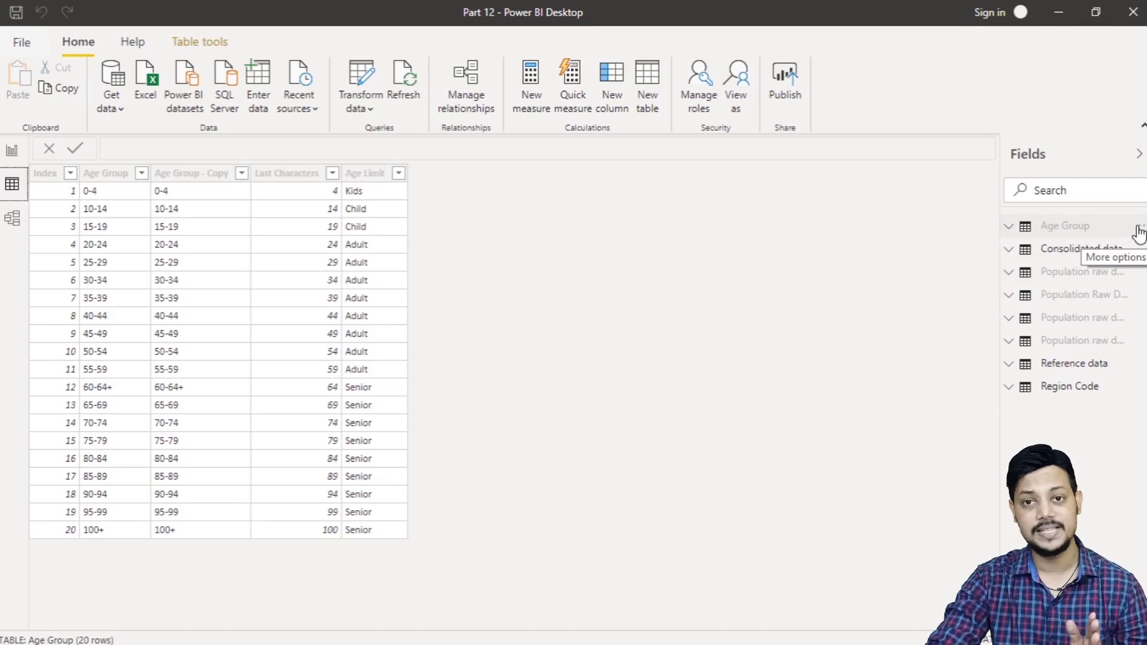
Unhide Age Group and all population raw data tables, then go back to Report view
click(1140, 229)
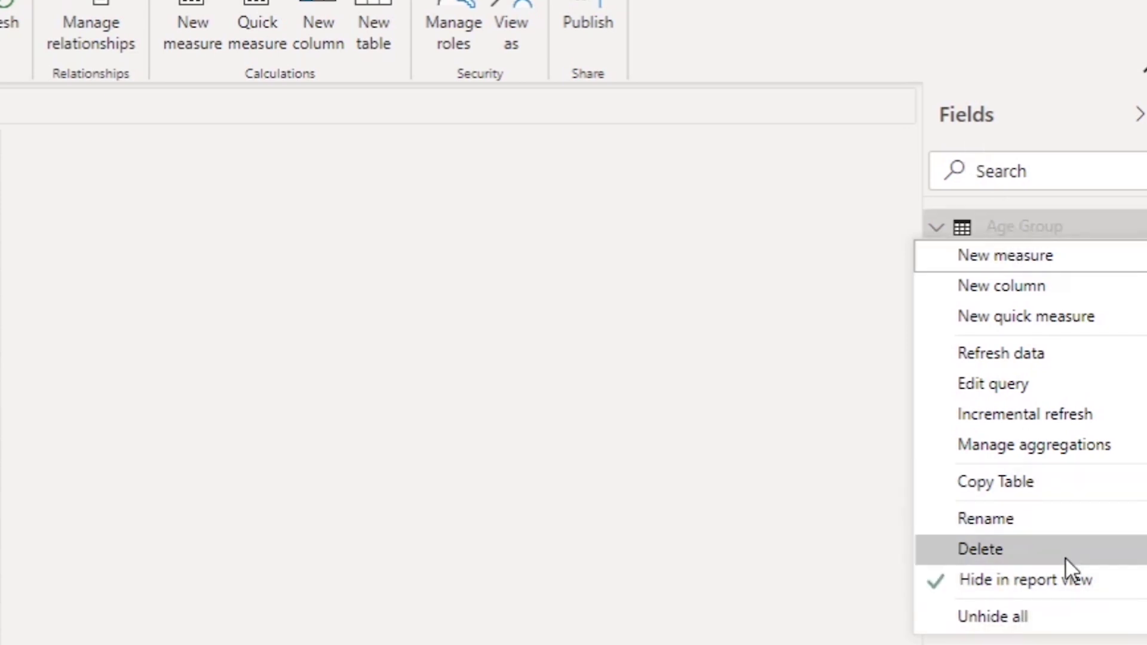
click(1066, 577)
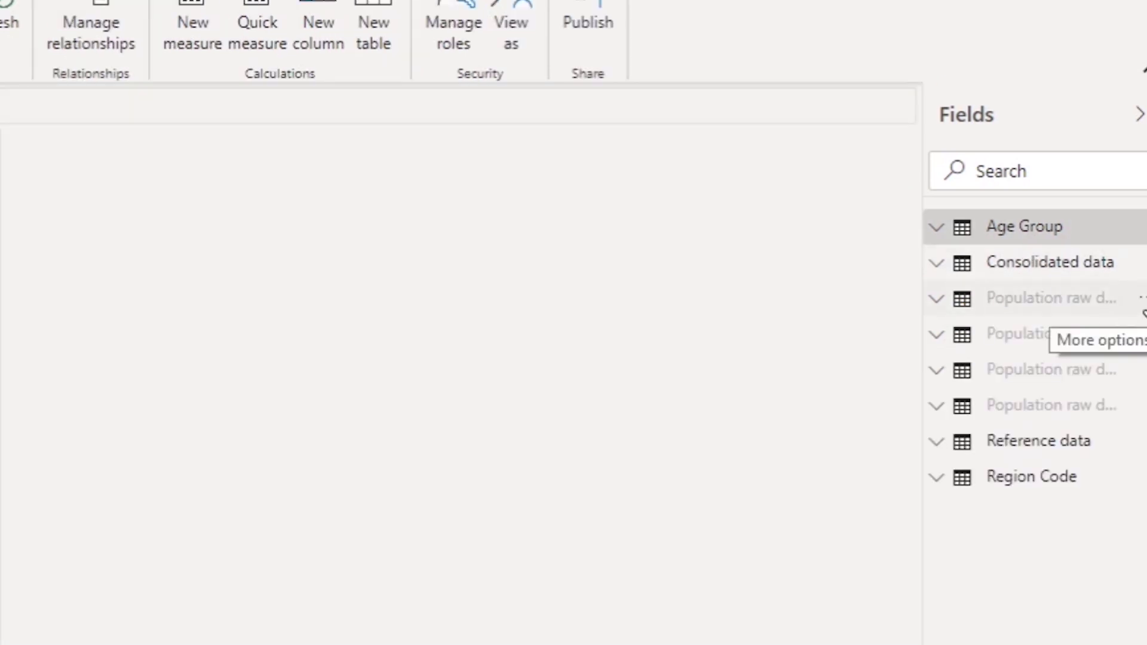
click(1143, 302)
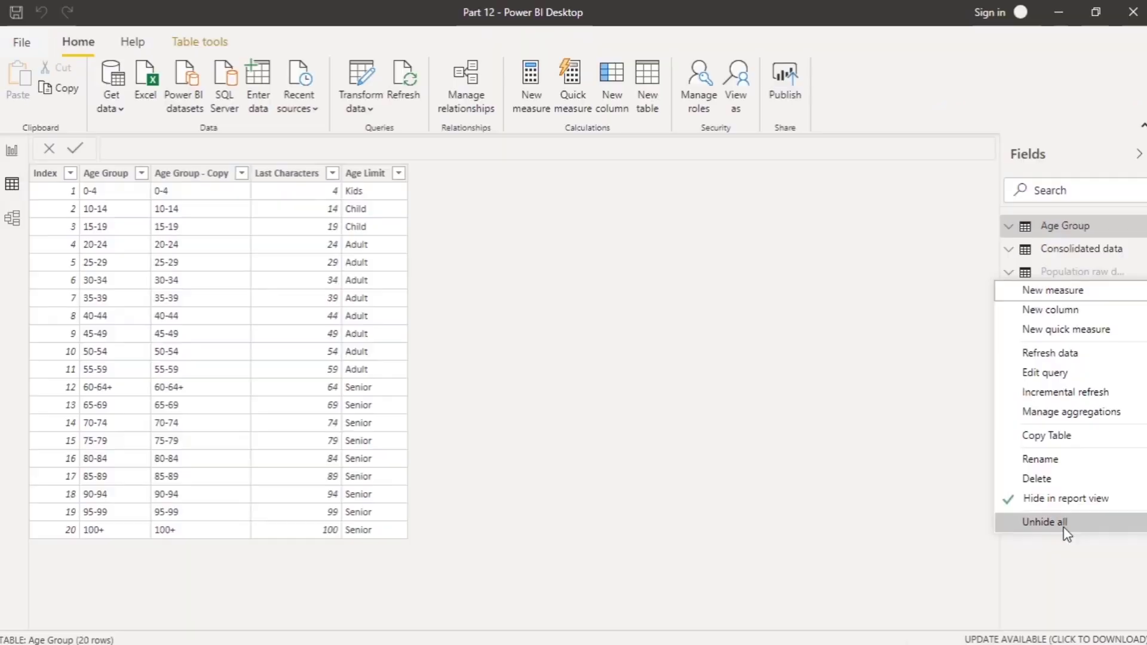
click(1063, 522)
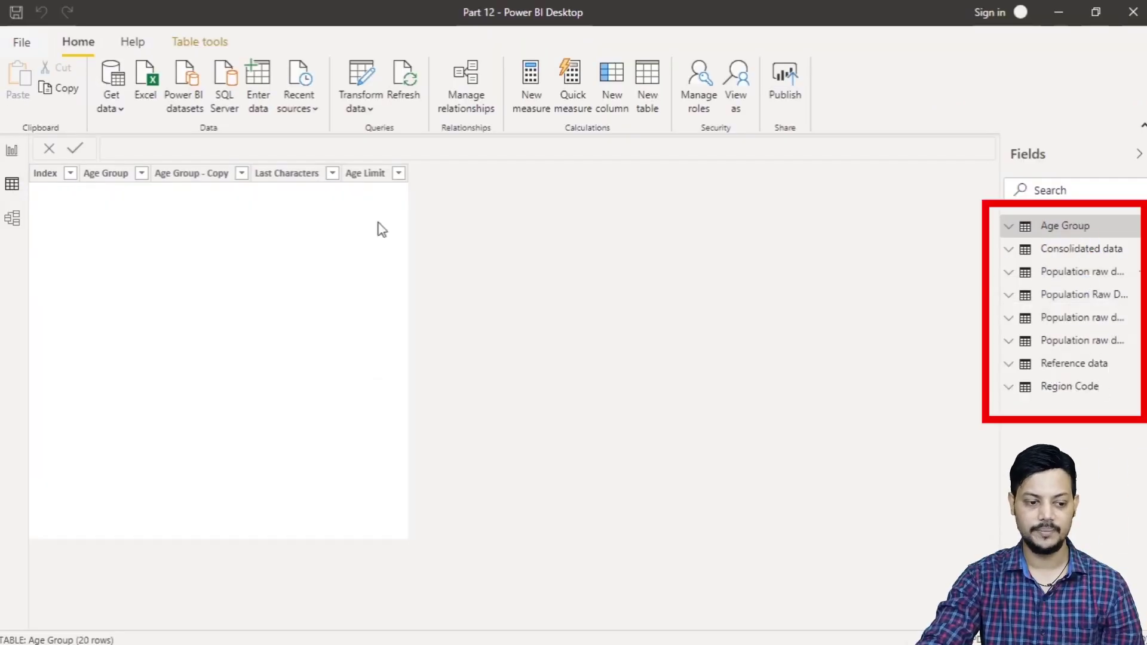
click(12, 151)
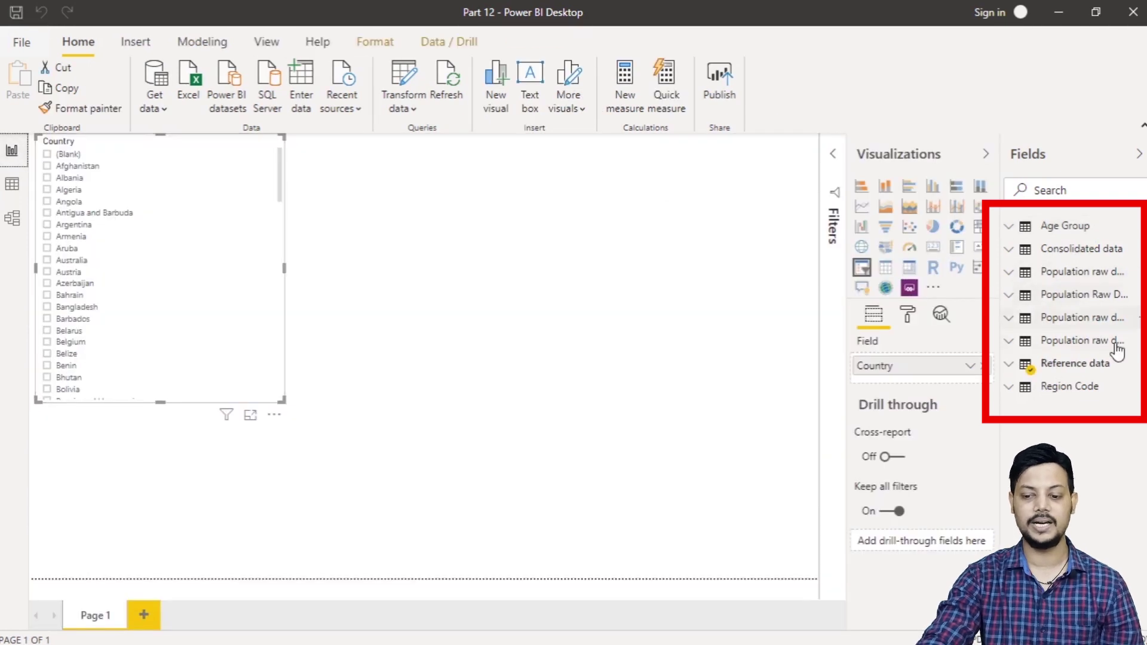